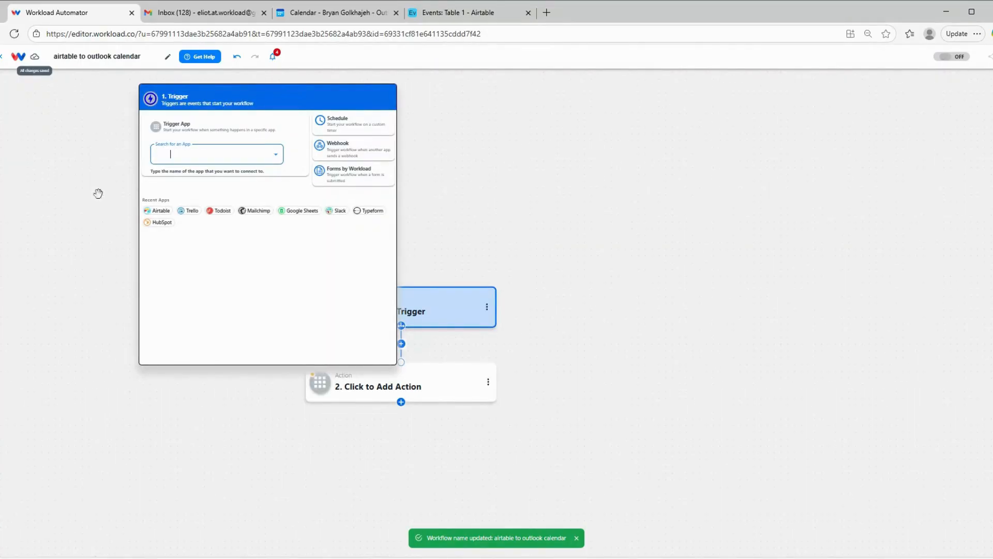
Set the workflow trigger to Airtable's New Record event, using the already connected Airtable account.
left_click(158, 212)
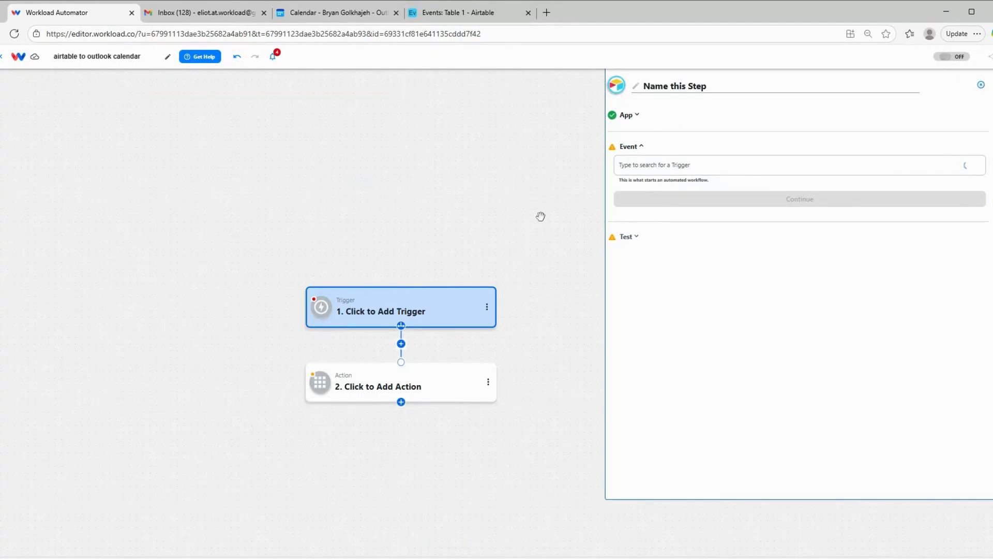
left_click(703, 165)
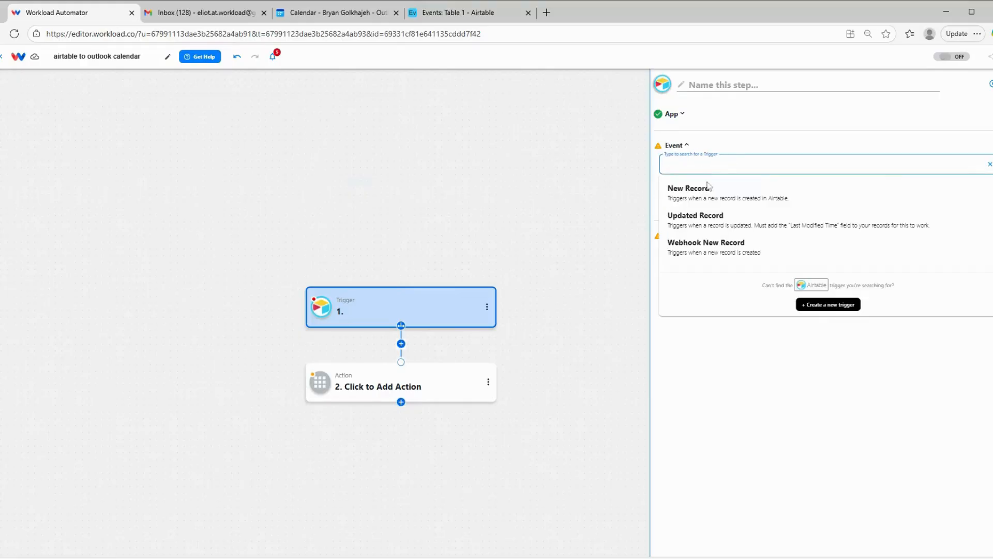
left_click(707, 189)
left_click(708, 201)
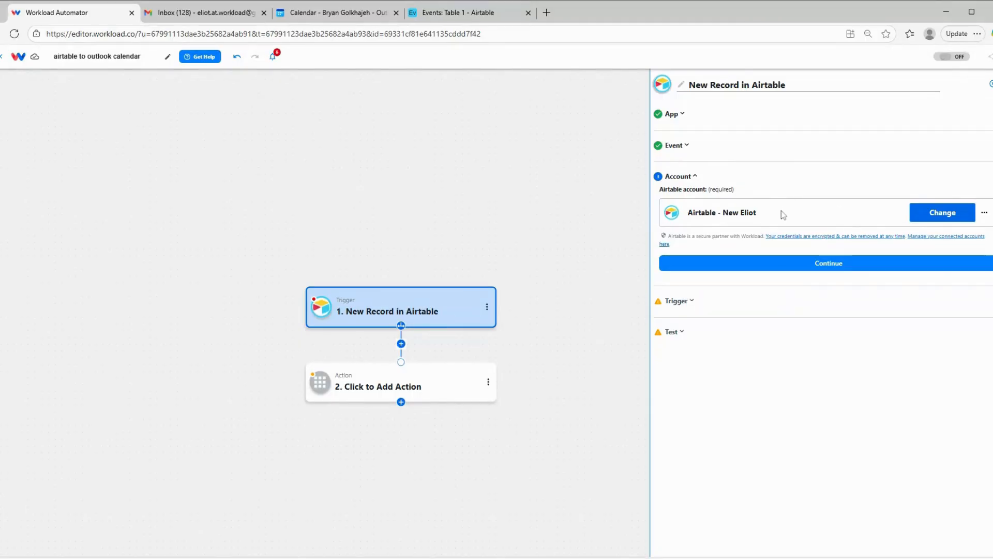
left_click(830, 263)
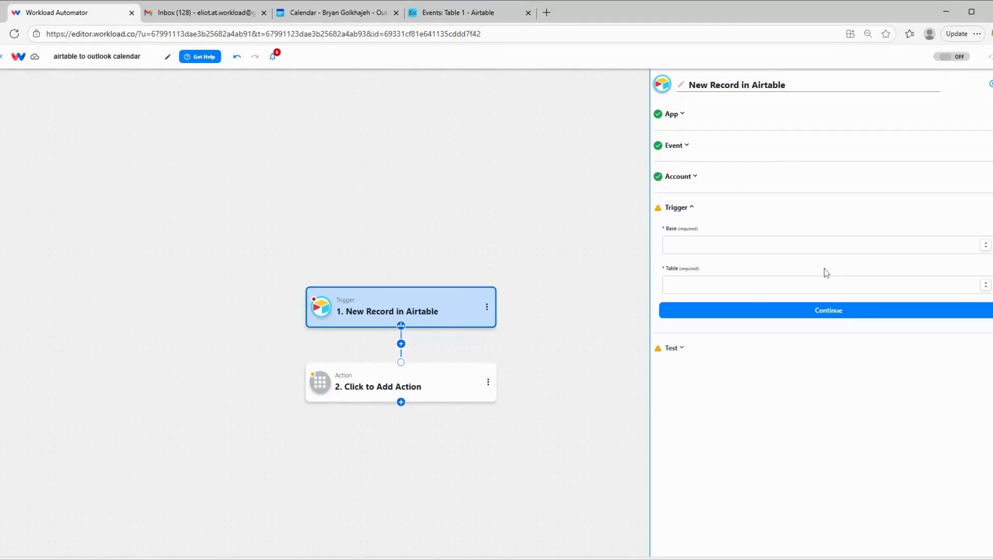
Point the Airtable trigger at the Events base and Table 1, and proceed to its test.
left_click(747, 242)
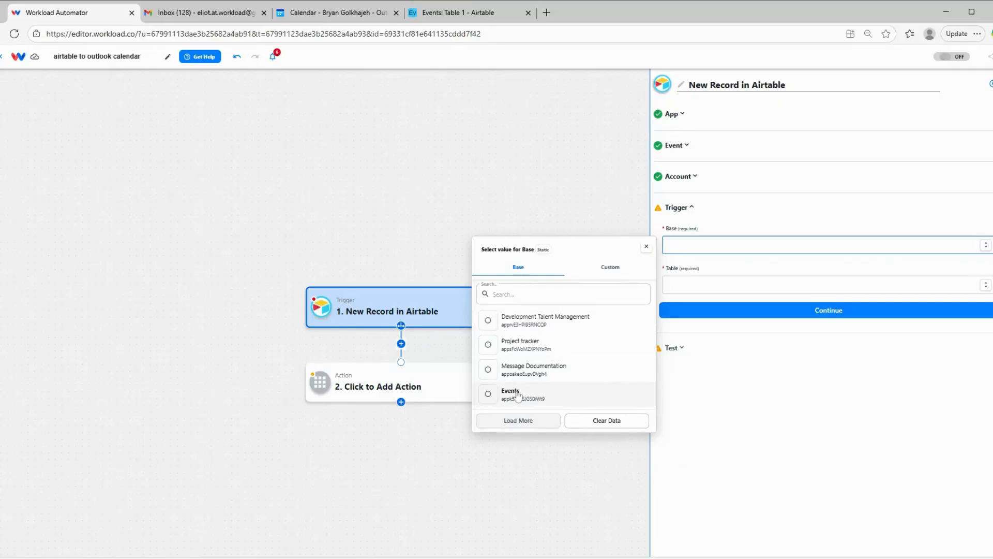
left_click(517, 396)
left_click(673, 284)
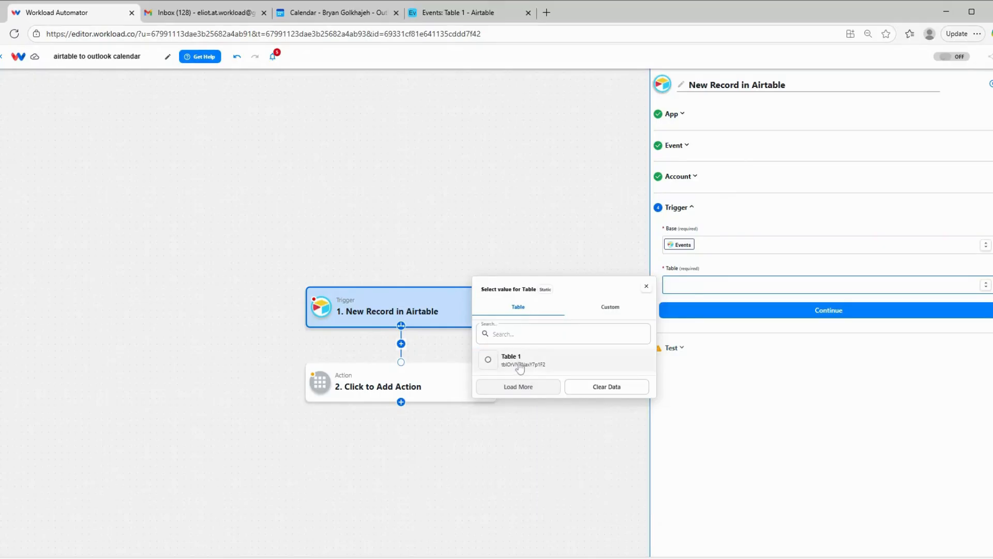
left_click(520, 368)
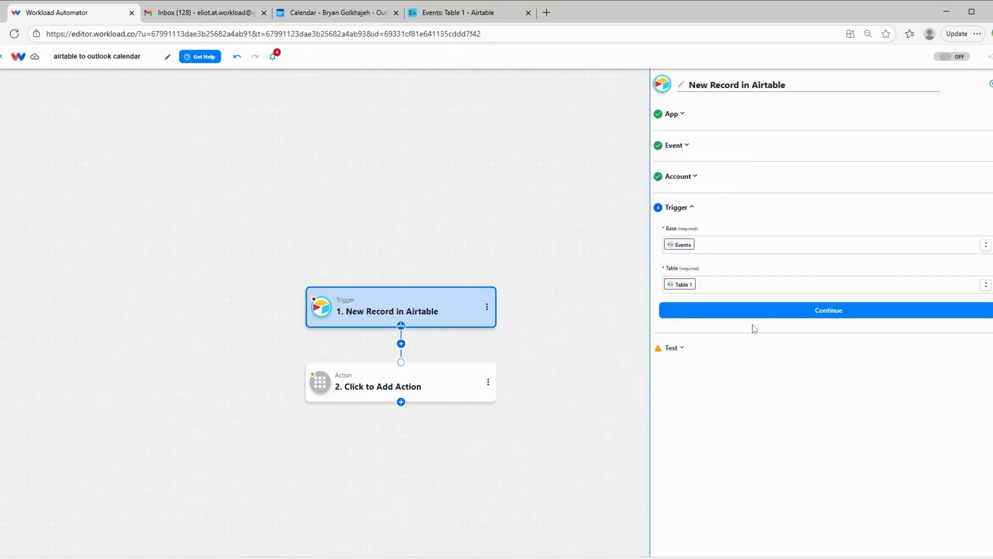
left_click(790, 311)
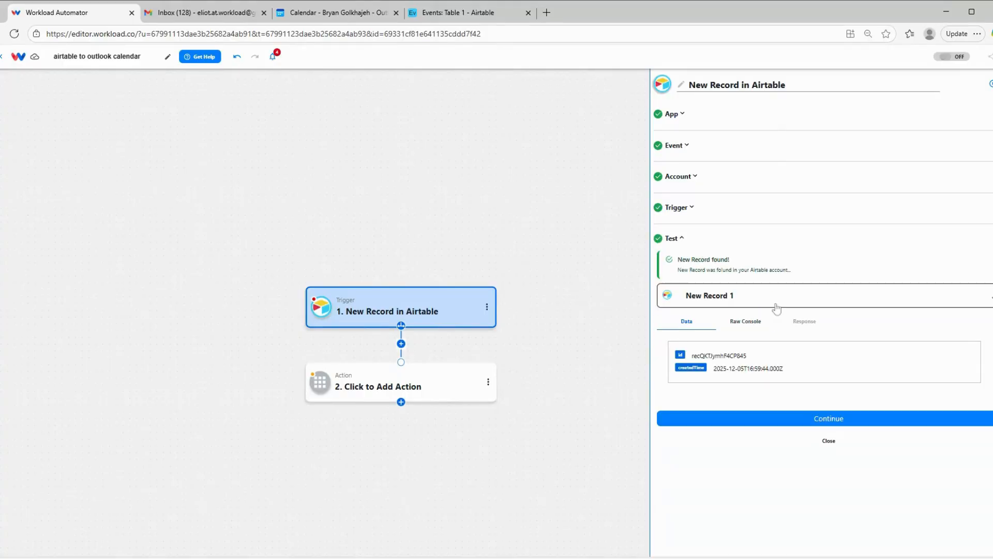
Choose New Record 3 as the trigger's sample data, review its fields and continue to the action.
left_click(709, 295)
left_click(706, 366)
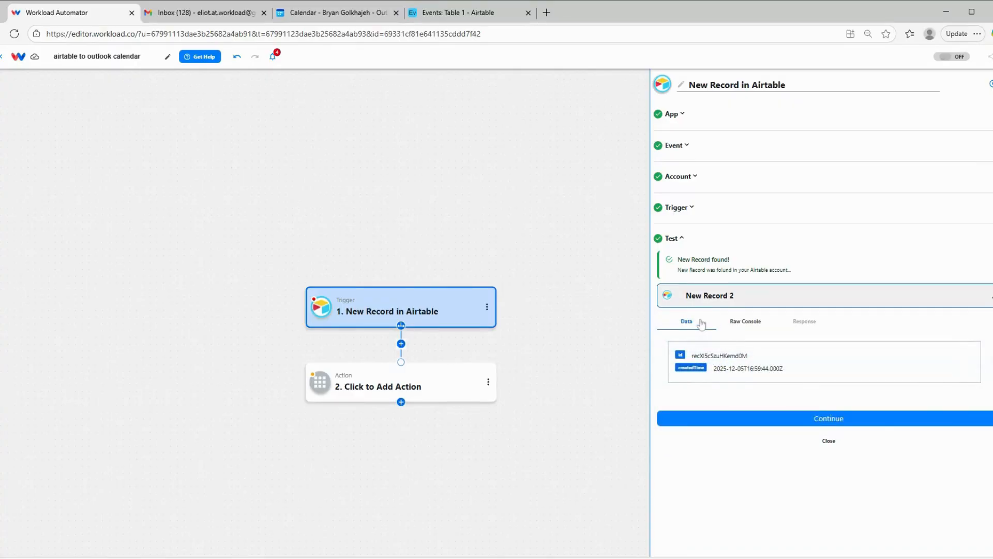
left_click(702, 304)
left_click(696, 387)
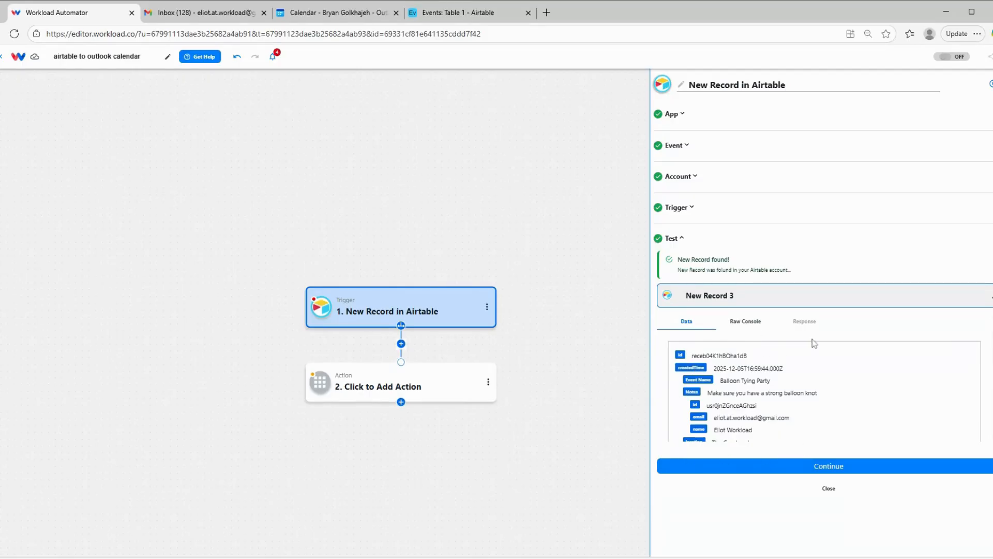
scroll(813, 352, "down", 2)
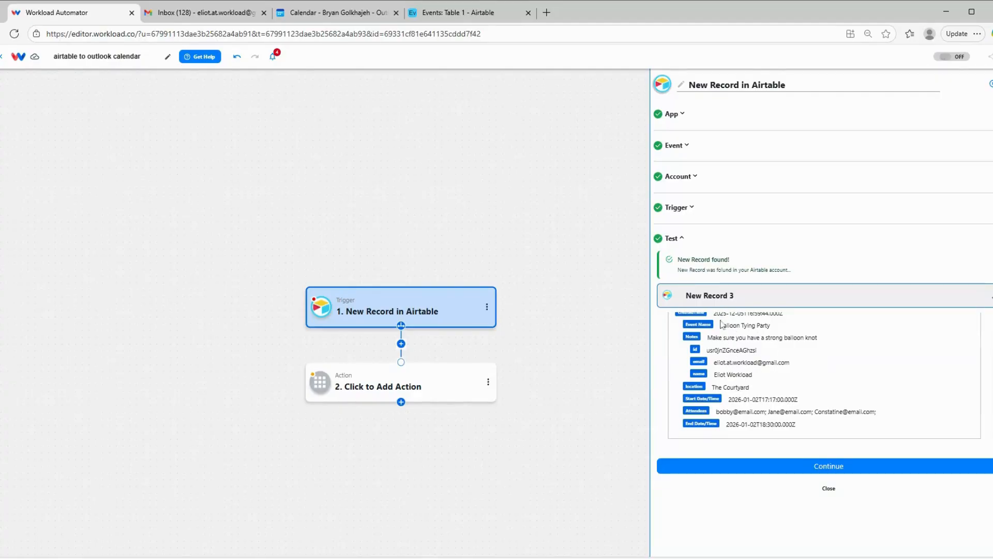
scroll(767, 367, "down", 1)
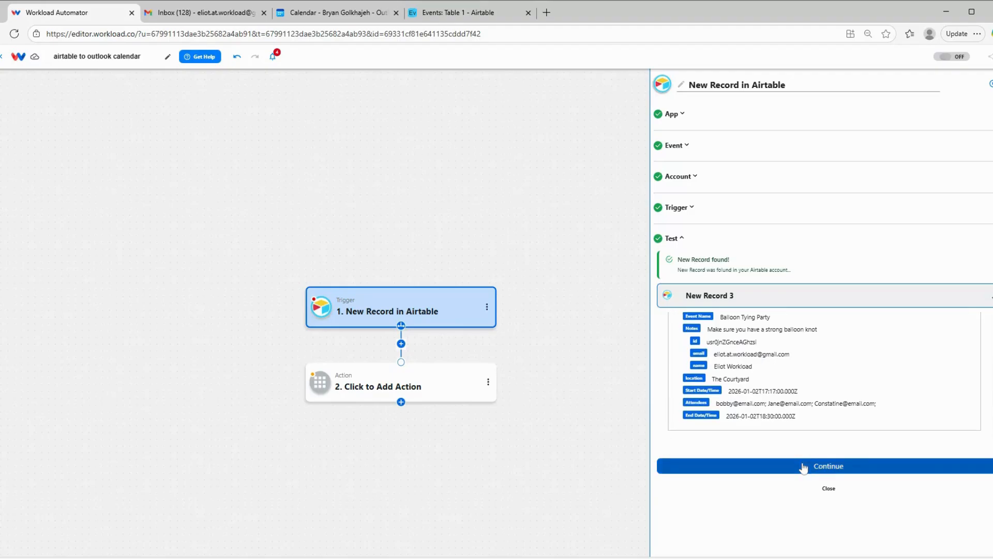
left_click(803, 466)
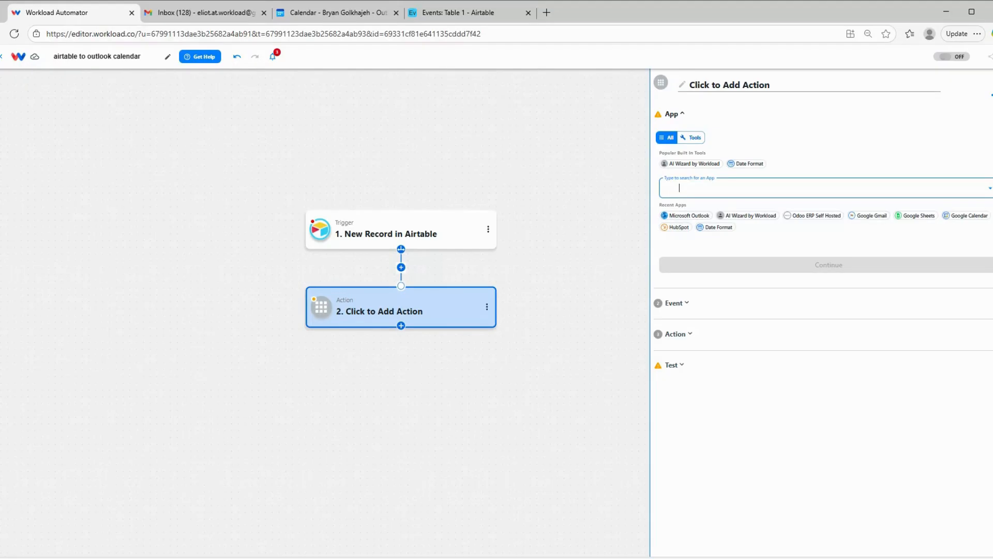
Set the action to Microsoft Outlook's Create Event, using the already connected Outlook account.
left_click(685, 218)
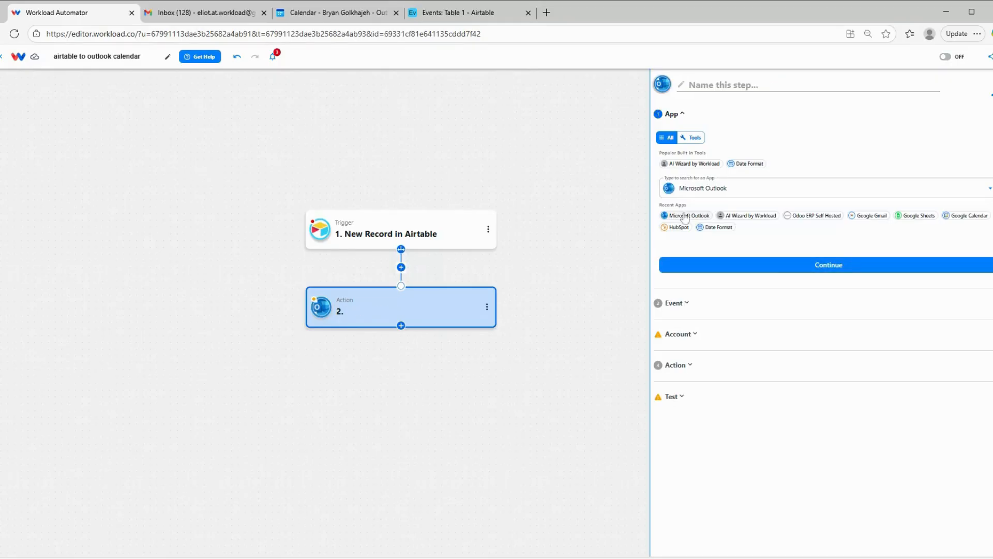
left_click(777, 266)
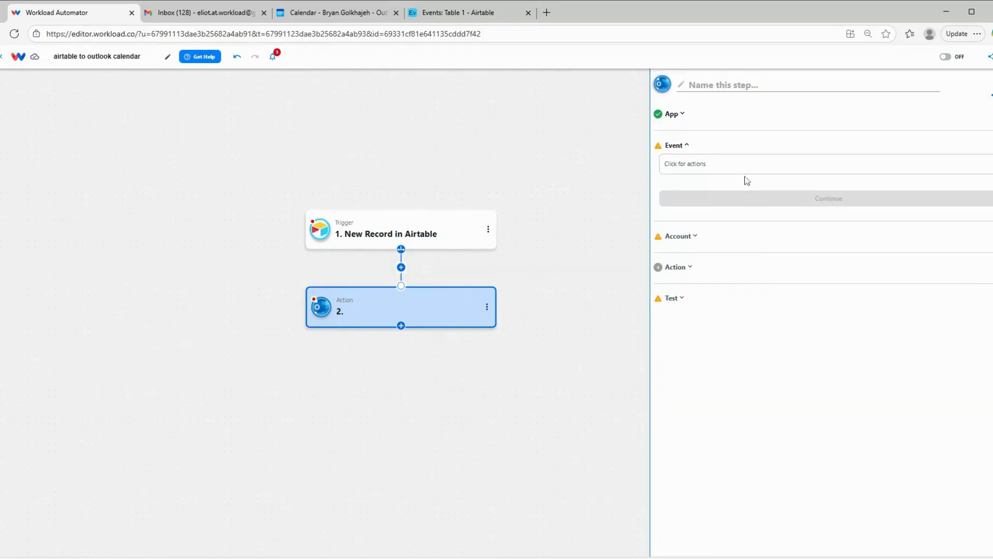
left_click(745, 165)
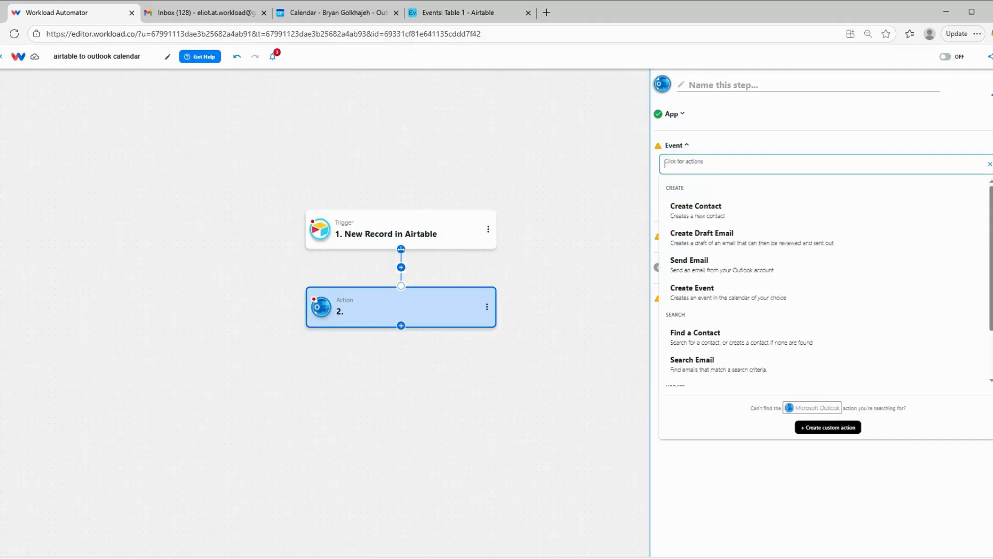
left_click(730, 289)
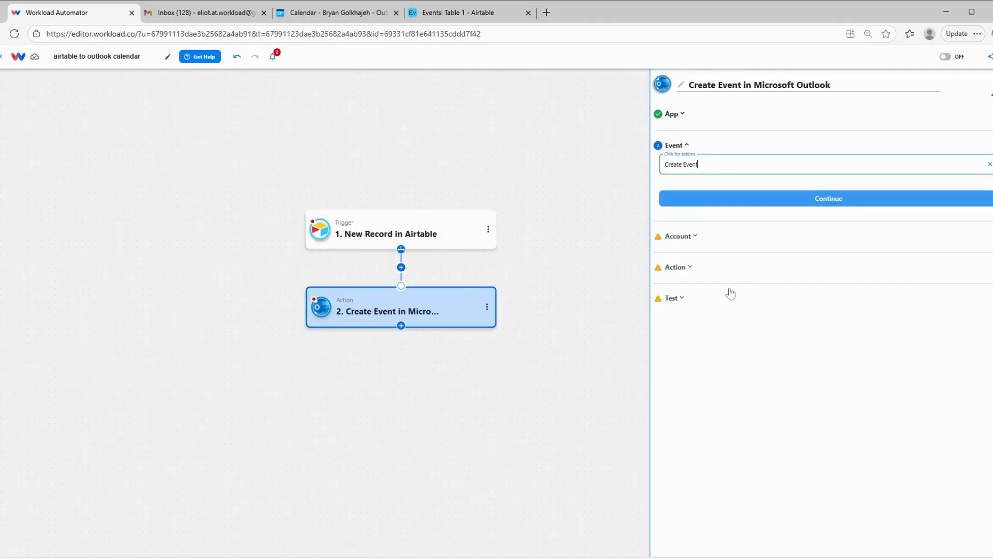
left_click(752, 202)
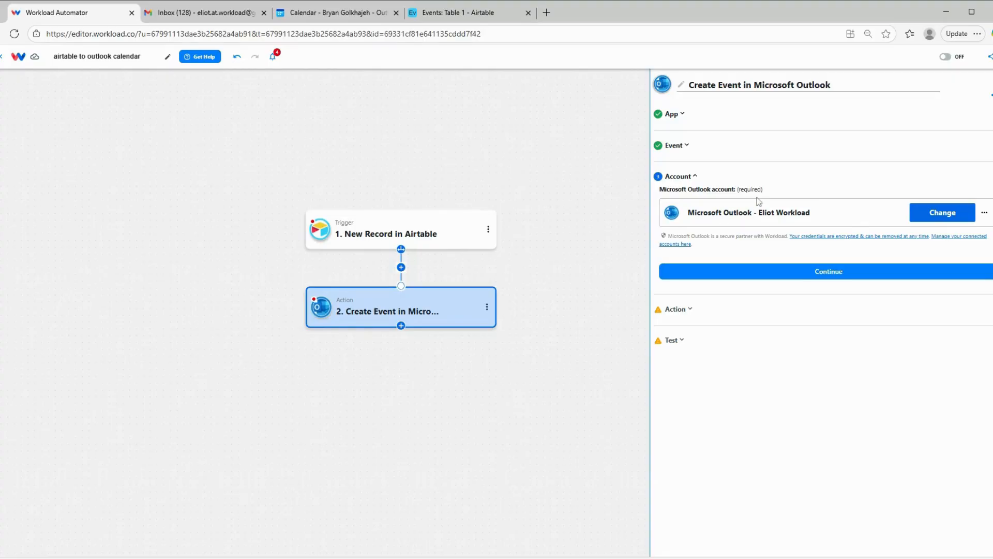
left_click(757, 274)
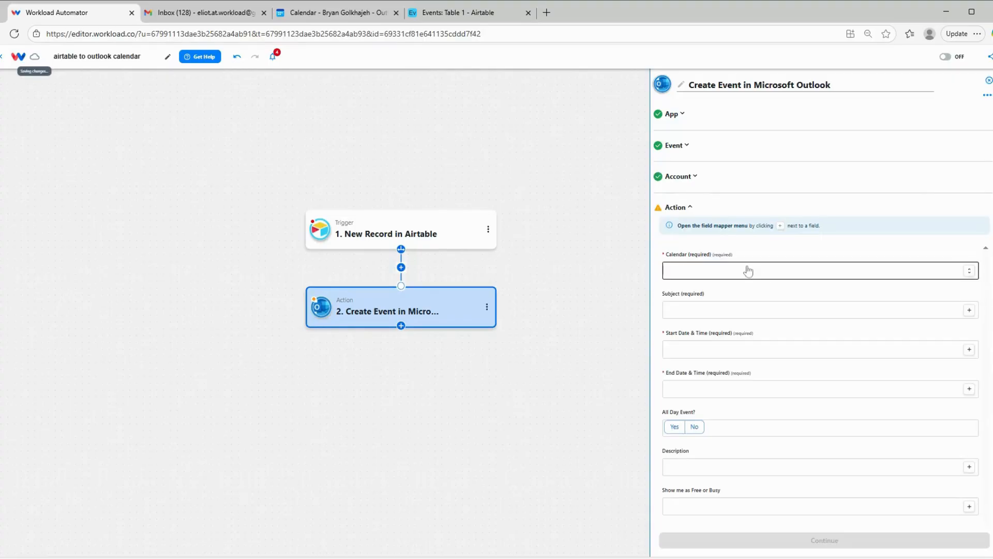
Select Calendar as the event's target calendar and map the Subject to the Airtable record's Event Name.
left_click(846, 272)
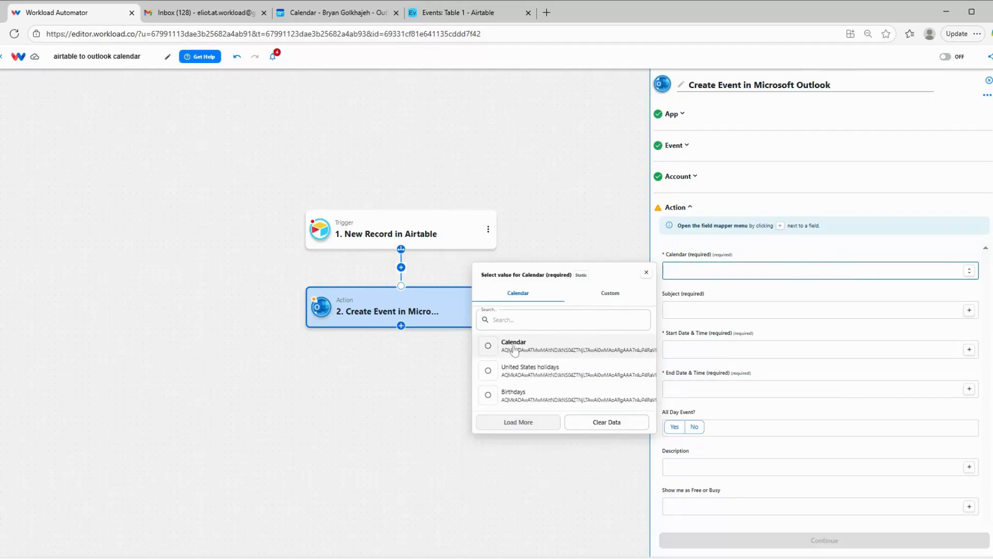
left_click(514, 346)
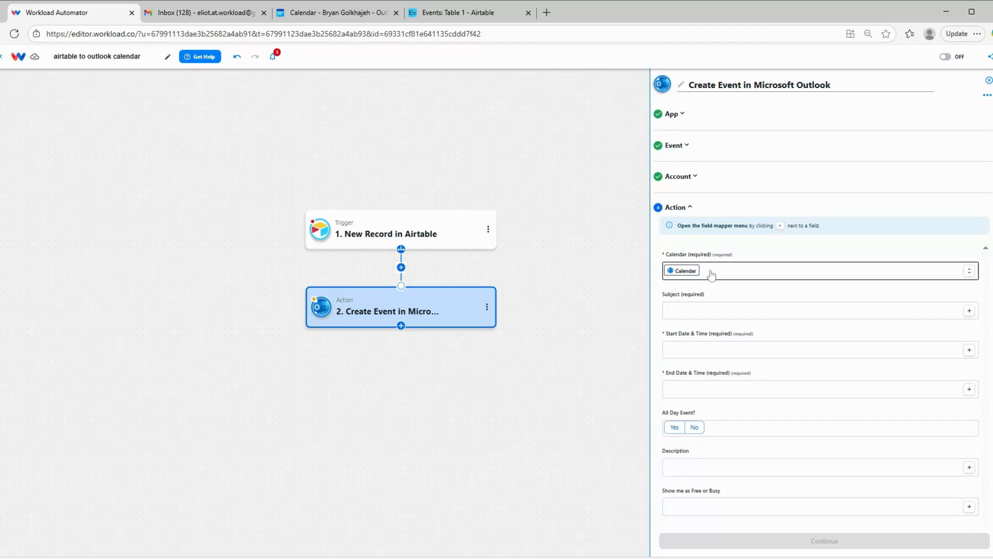
left_click(969, 311)
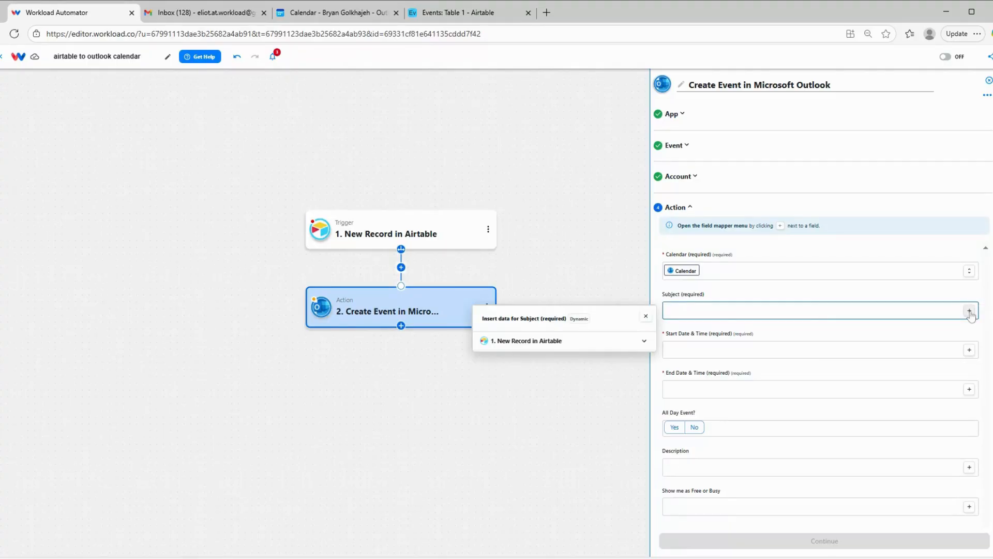
left_click(543, 340)
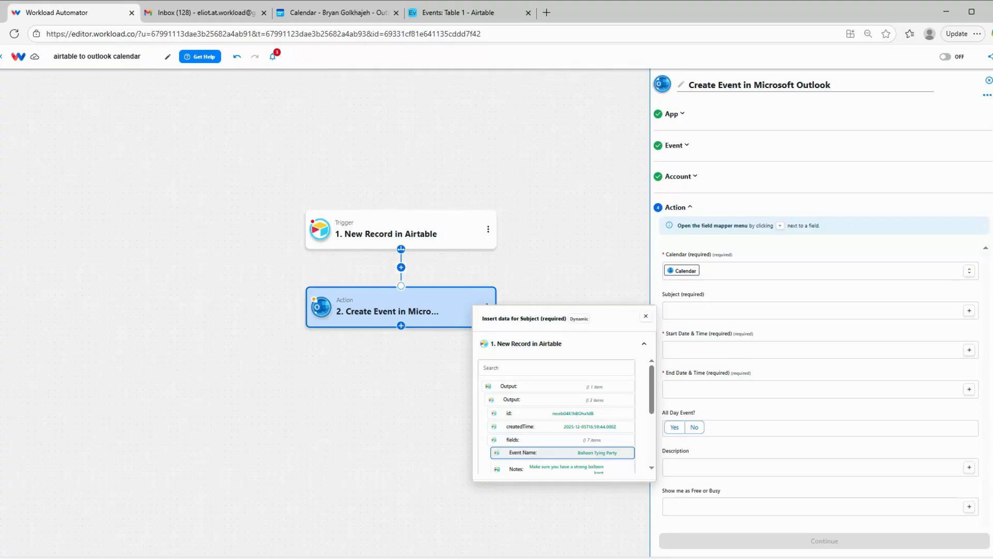
left_click(562, 452)
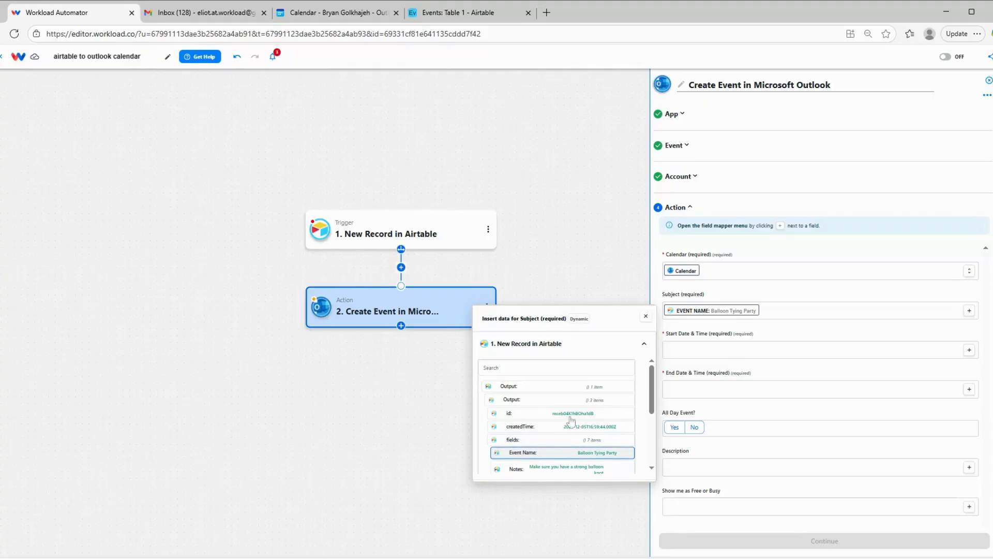
Map the event's Start Date & Time to the Start Date/Time field of the Airtable record.
left_click(968, 356)
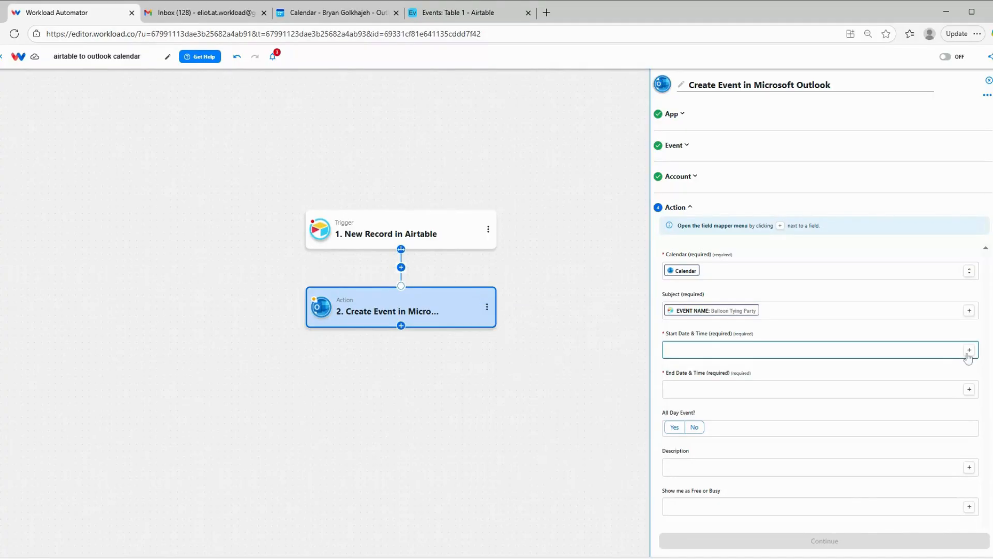
left_click(969, 349)
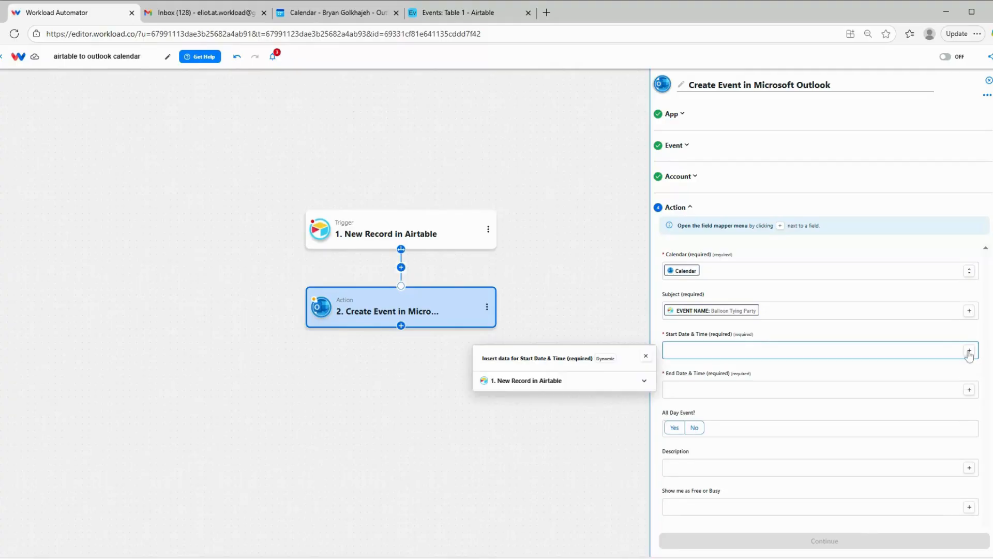
left_click(585, 388)
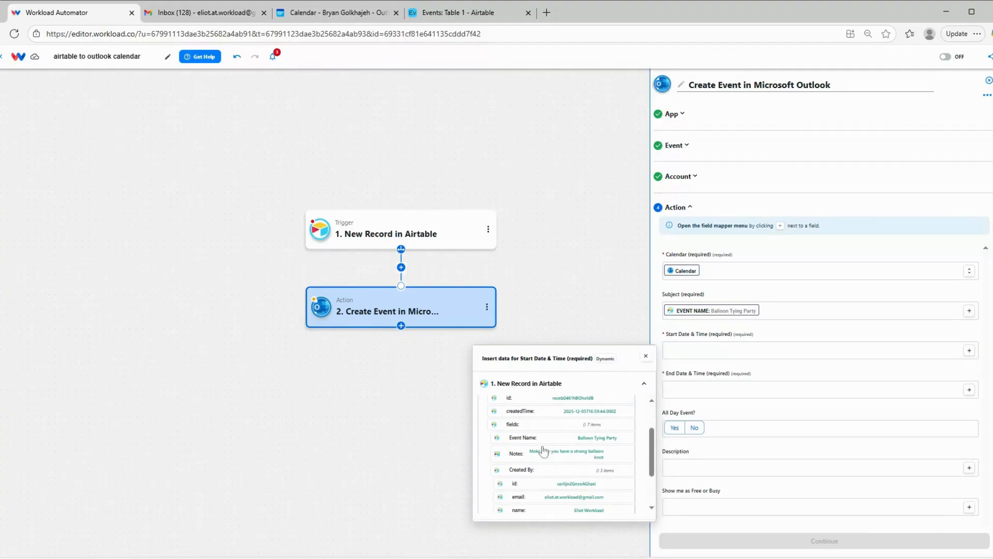
scroll(543, 451, "down", 2)
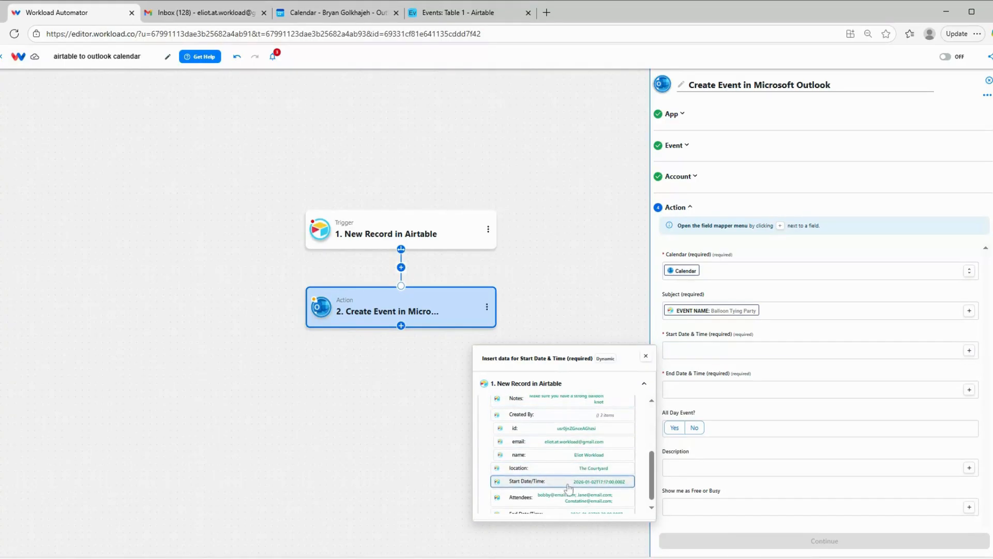
left_click(568, 481)
Map End Date & Time to the Airtable record's End Date/Time and set All Day Event to No.
left_click(970, 391)
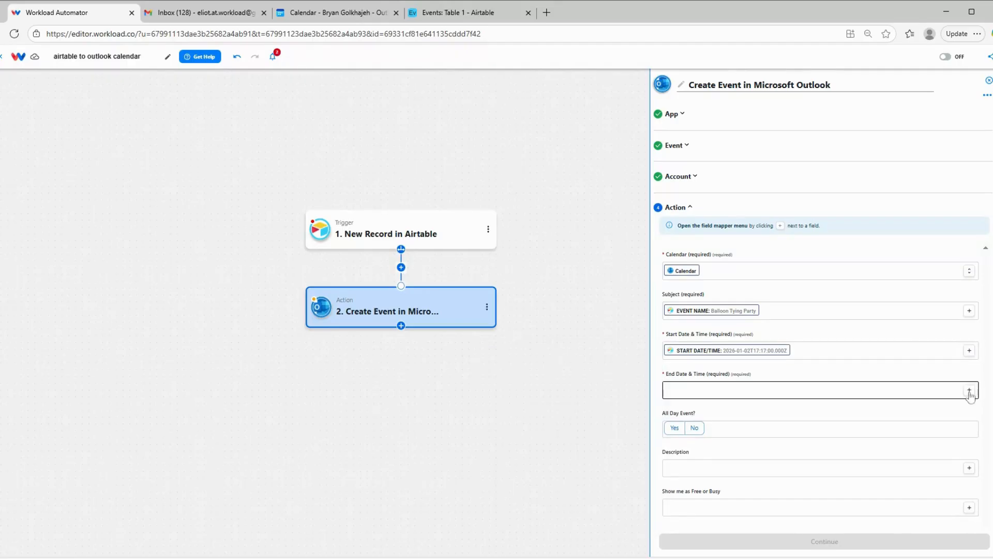
left_click(970, 391)
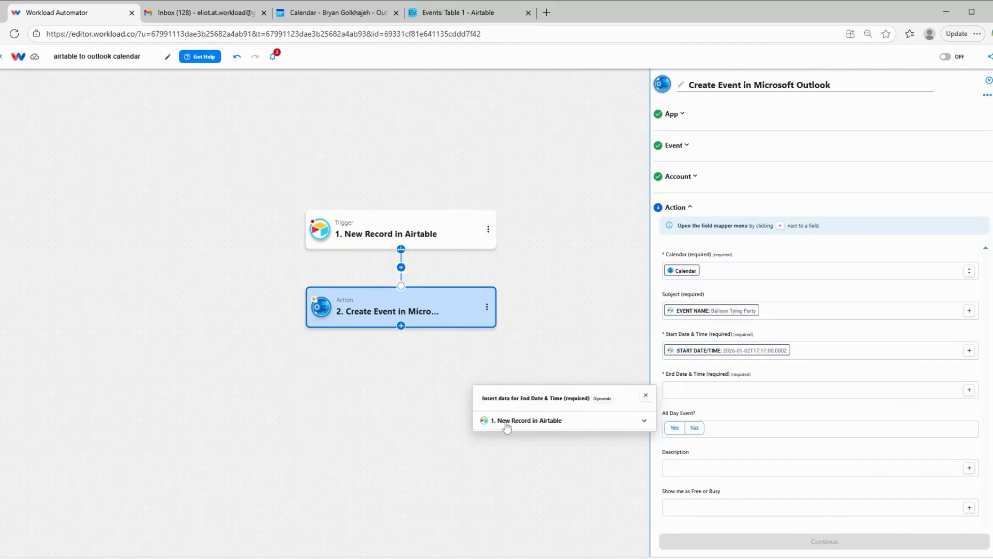
left_click(513, 420)
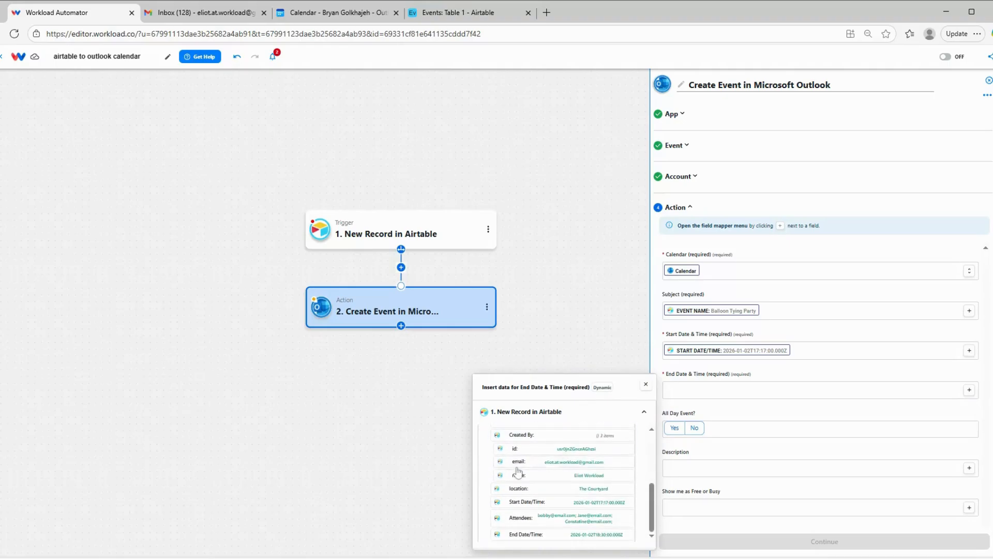
scroll(522, 481, "down", 2)
left_click(546, 538)
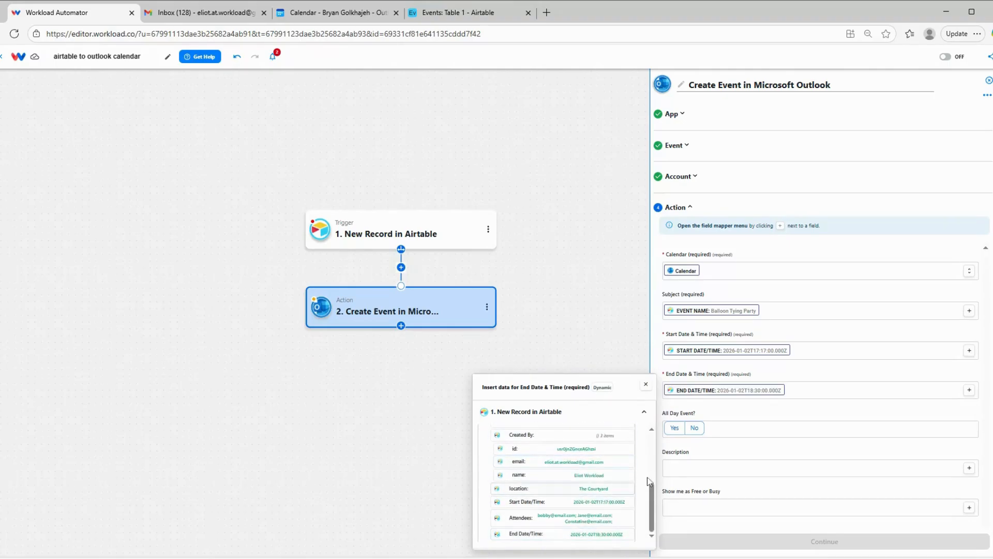
left_click(704, 405)
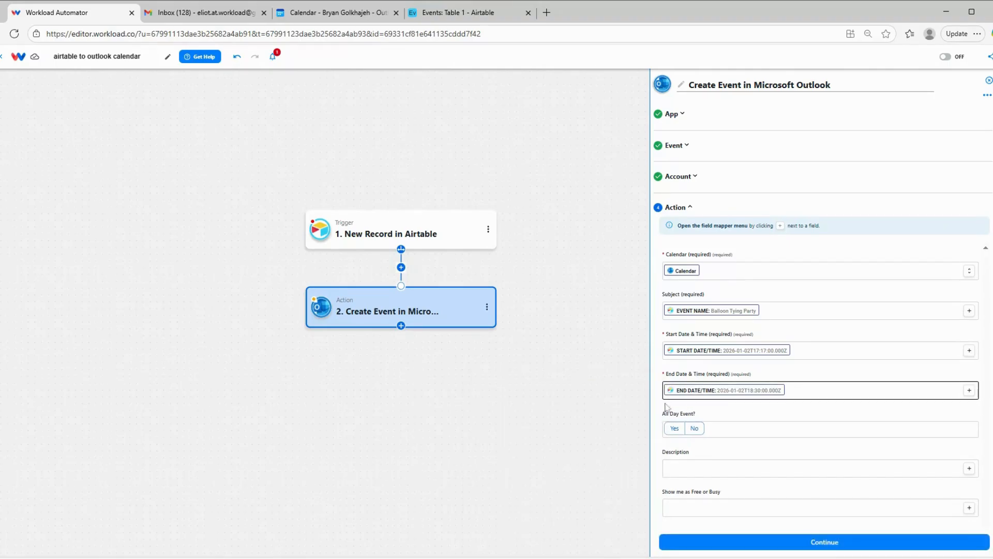
left_click(694, 429)
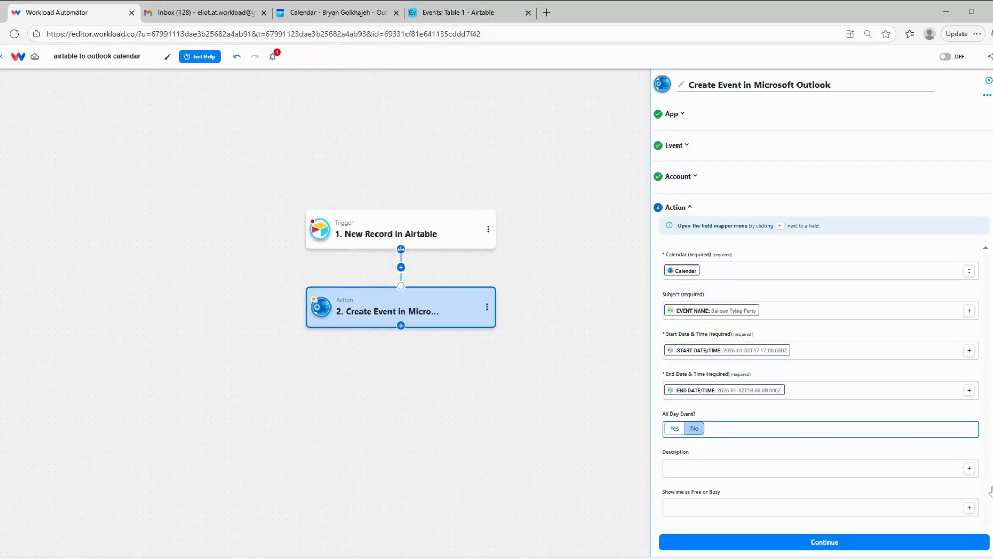
Map the Description to the Airtable record's Notes field, set Show me as Free or Busy to Busy, and confirm the action fields.
left_click(969, 469)
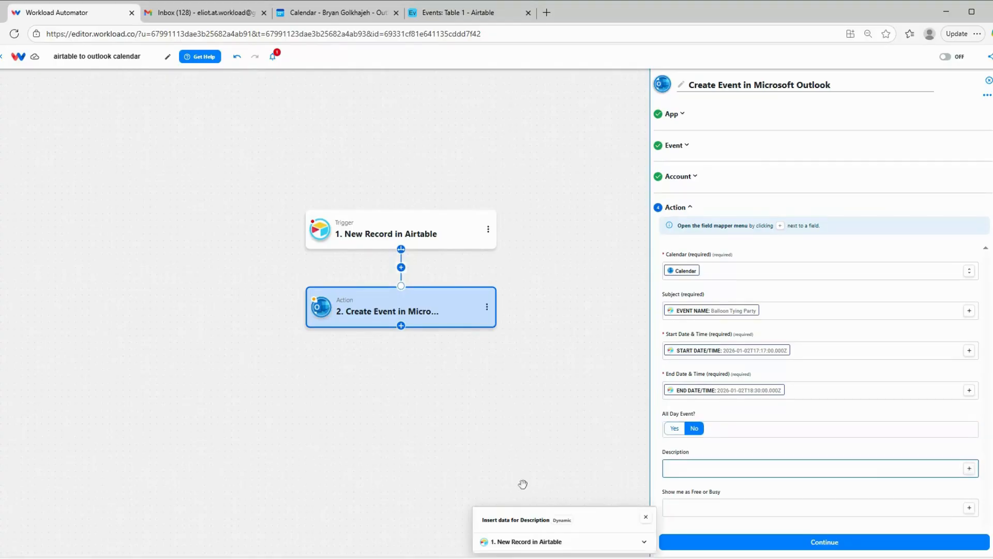
left_click(532, 541)
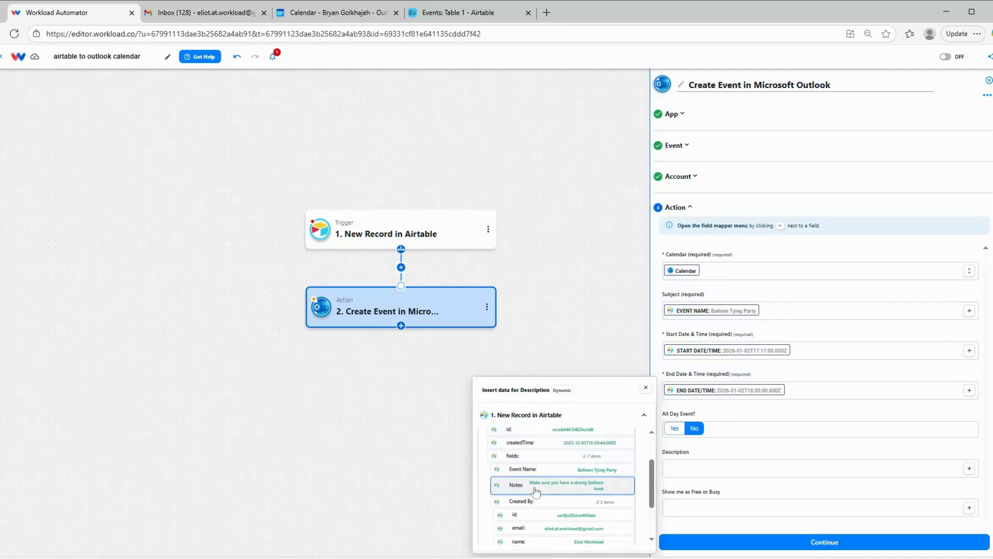
left_click(558, 484)
left_click(734, 507)
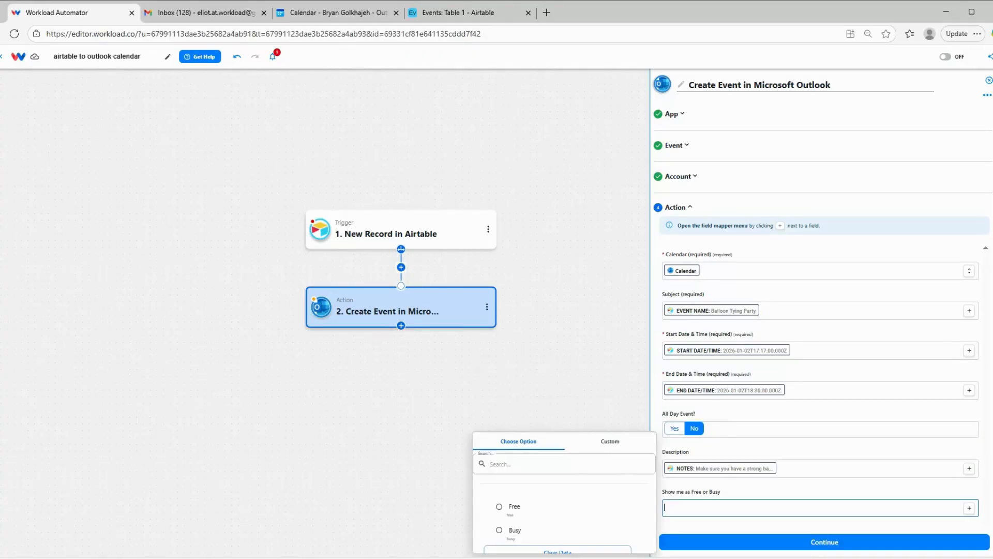
left_click(515, 530)
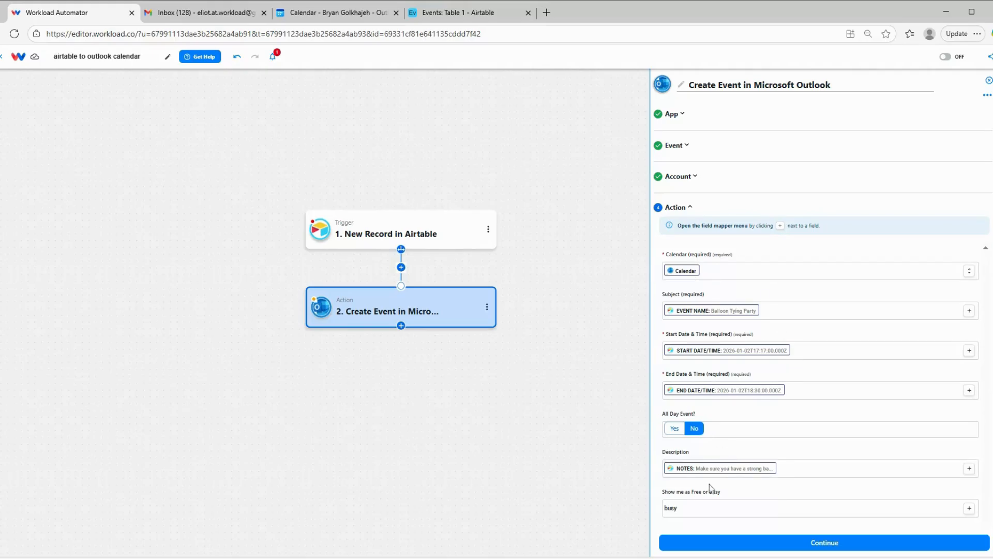
left_click(794, 543)
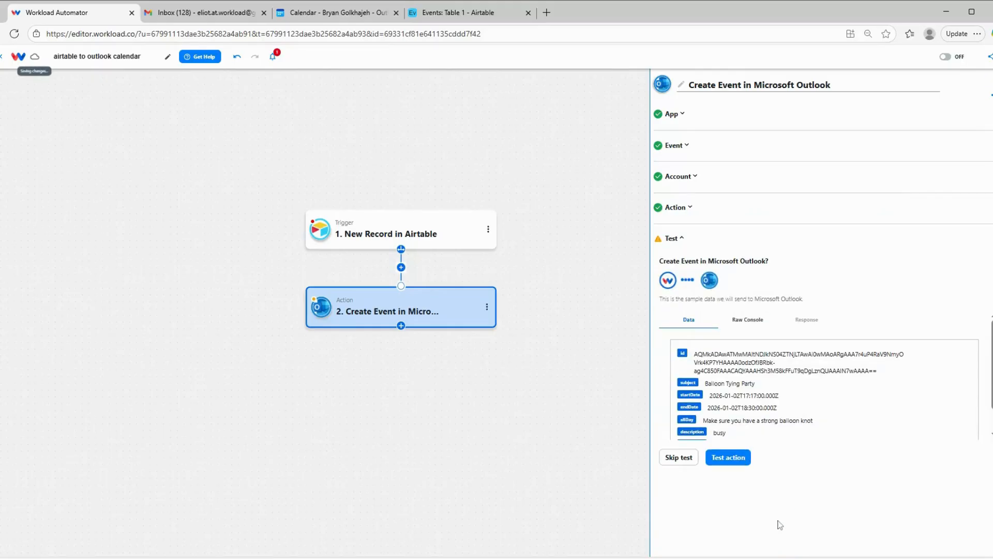
Test the Create Event action with the sample record, review the returned data, and finish the action setup.
left_click(716, 459)
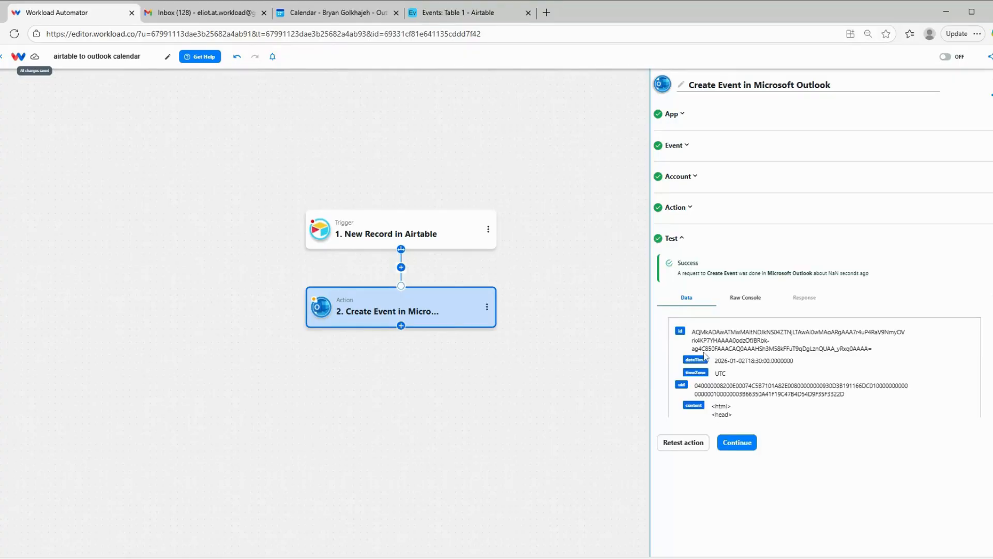
scroll(705, 355, "down", 5)
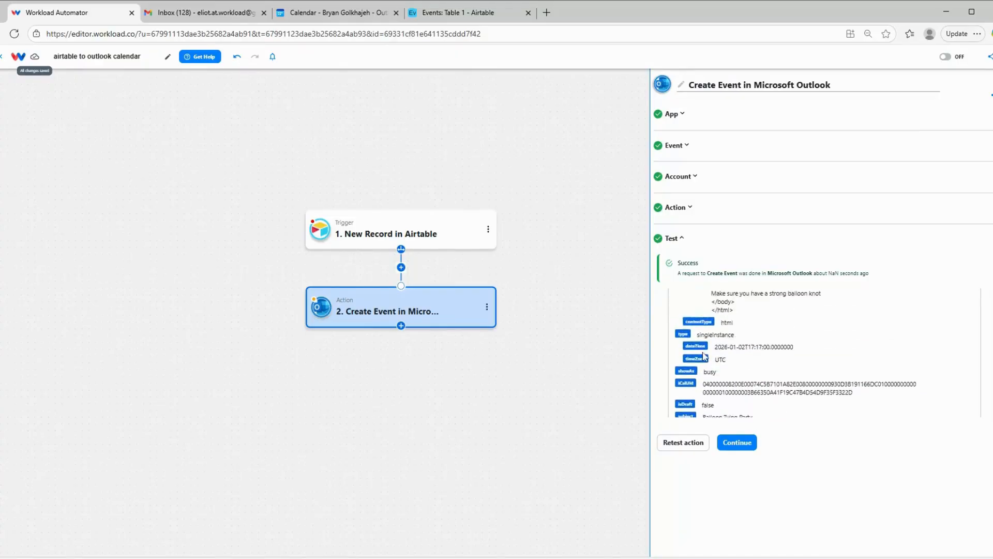
scroll(705, 356, "up", 3)
left_click(737, 442)
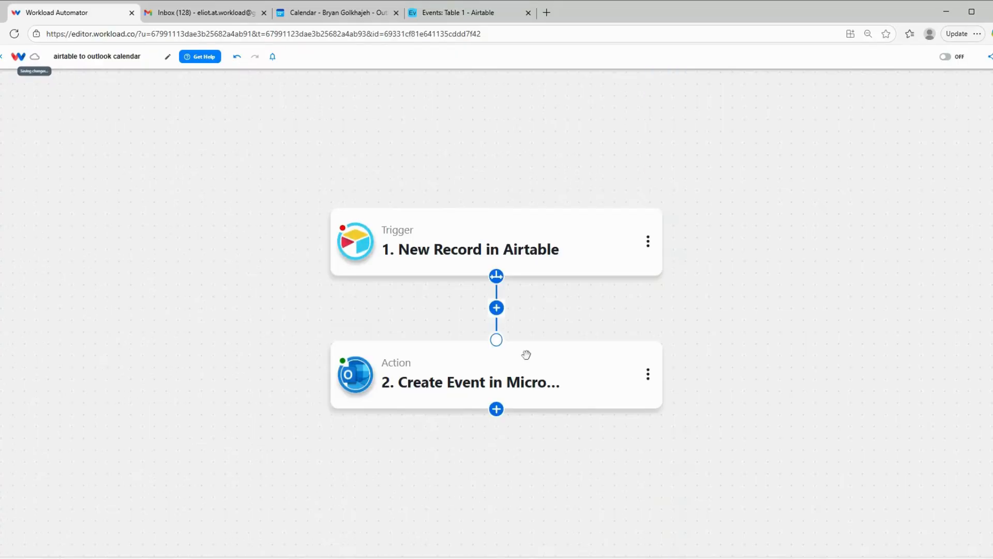
Switch to the Outlook calendar and check the Balloon Tying Party event's details on January 2.
left_click(329, 13)
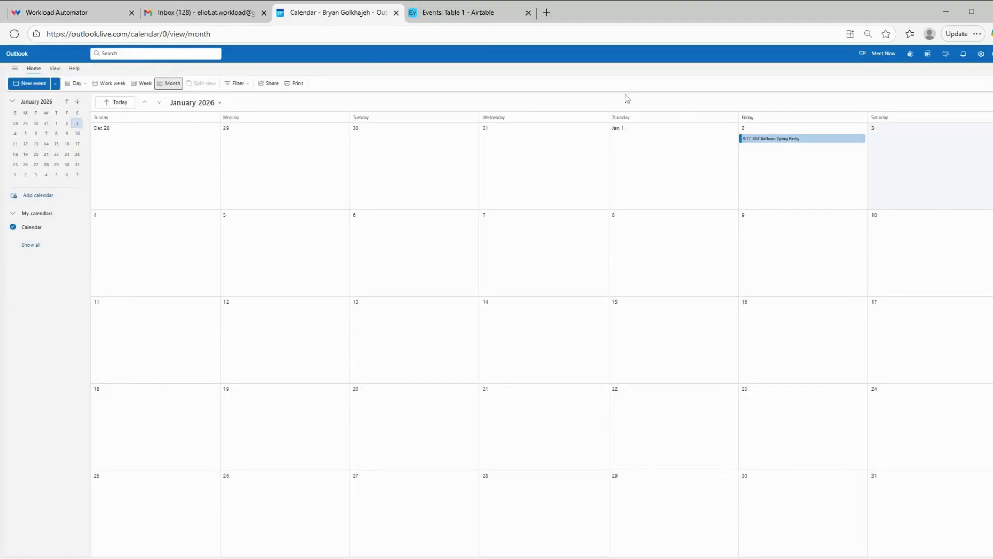
left_click(769, 139)
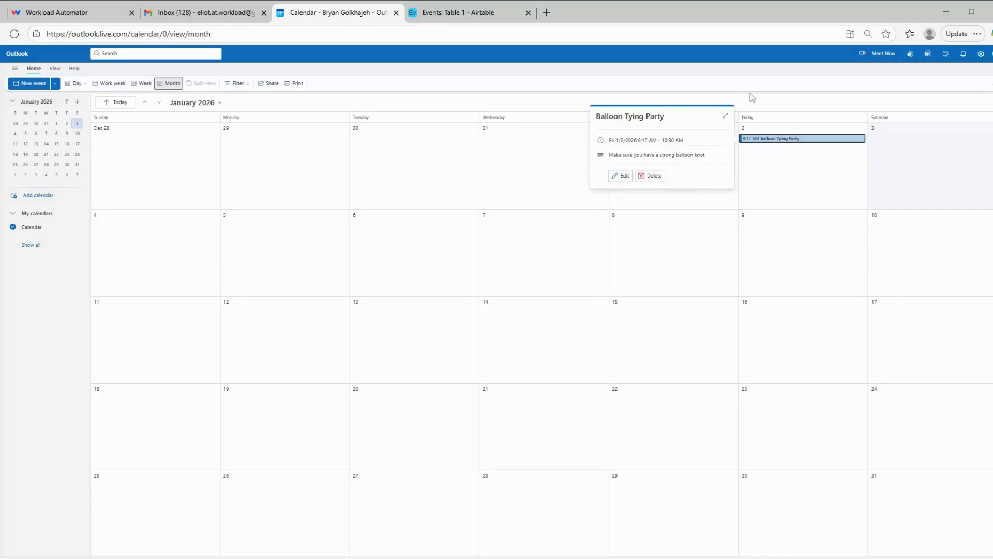
left_click(763, 98)
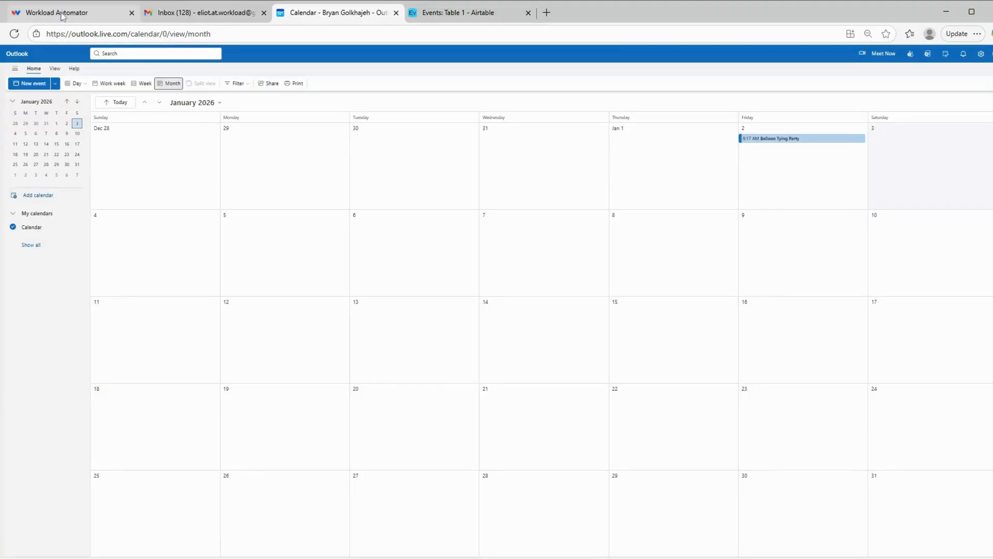
Return to the Workload editor, open the New Record in Airtable trigger, and turn the workflow on.
left_click(93, 15)
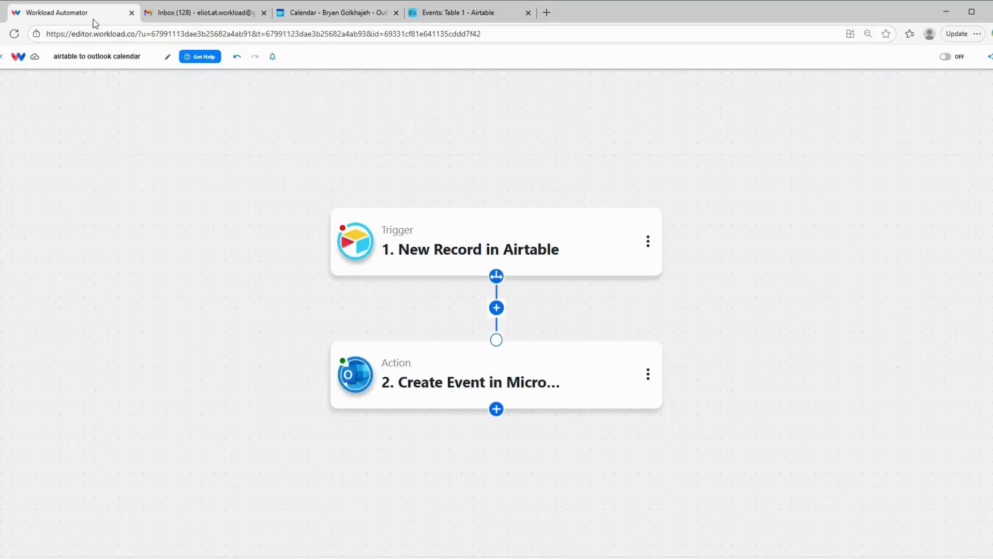
mouse_move(470, 272)
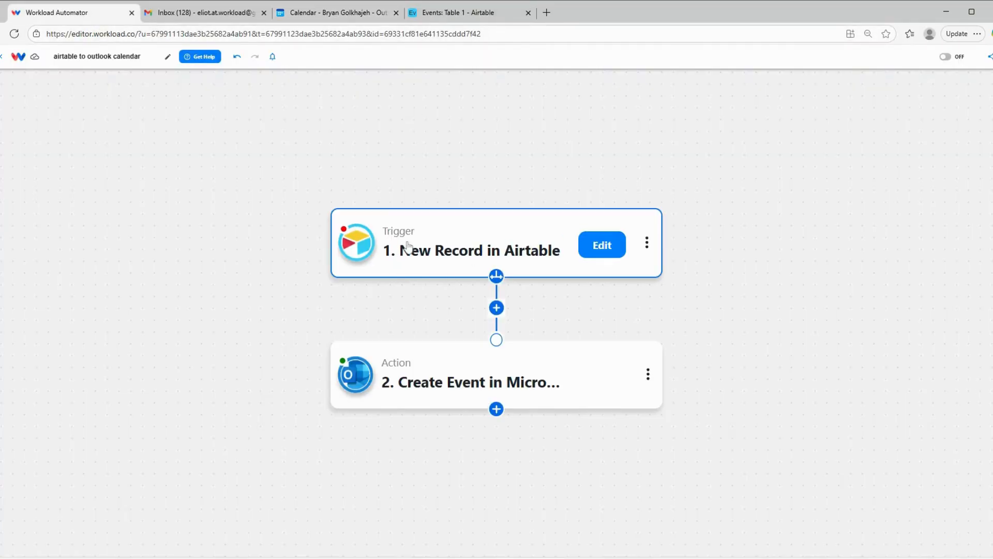
left_click(426, 254)
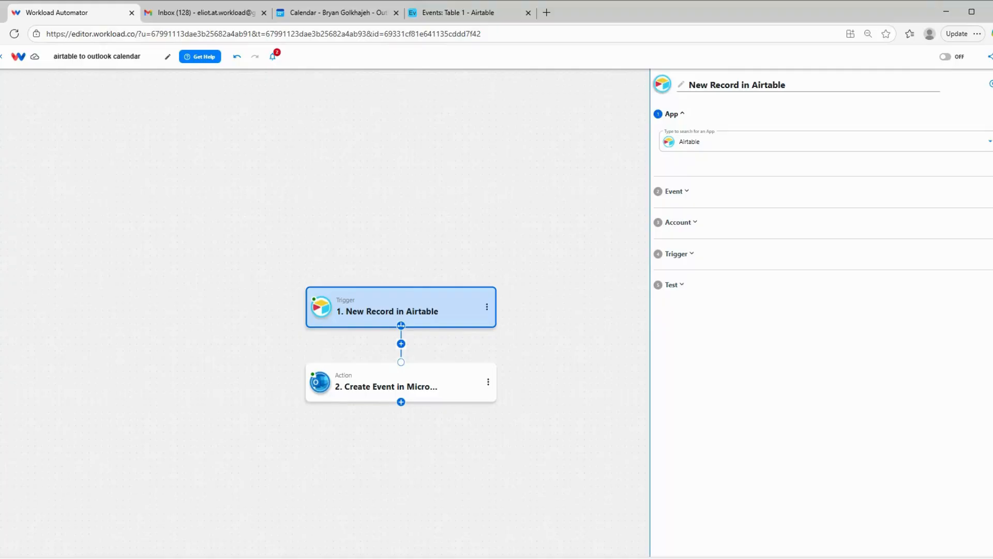
left_click(948, 57)
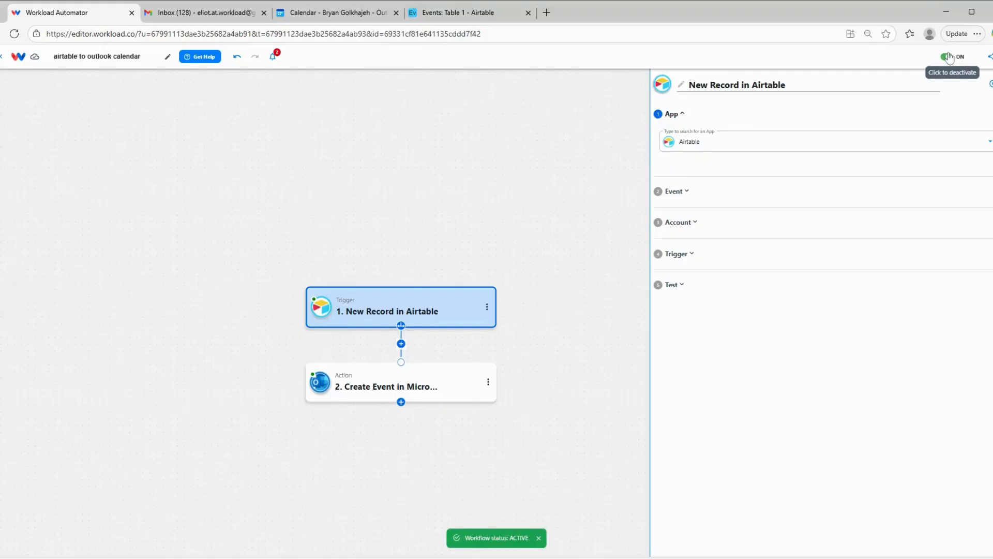